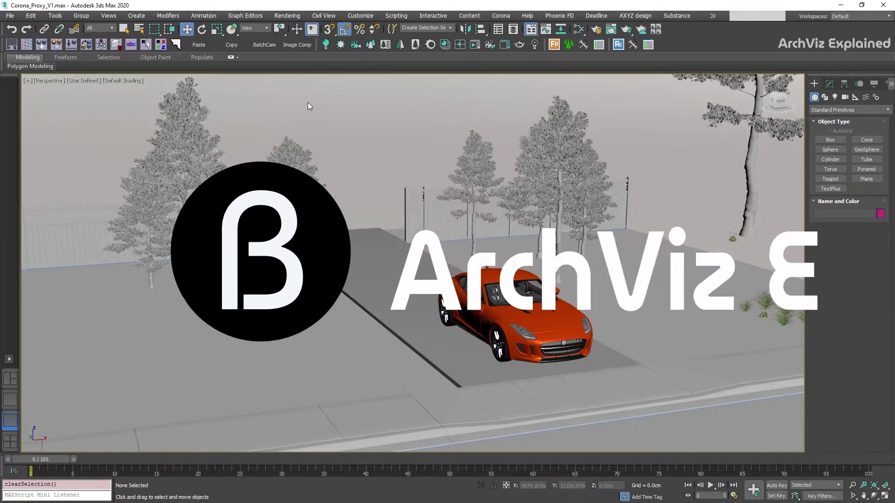
# Select the red car group, open it to check its separate parts, and close the group again.
pyautogui.press('w')
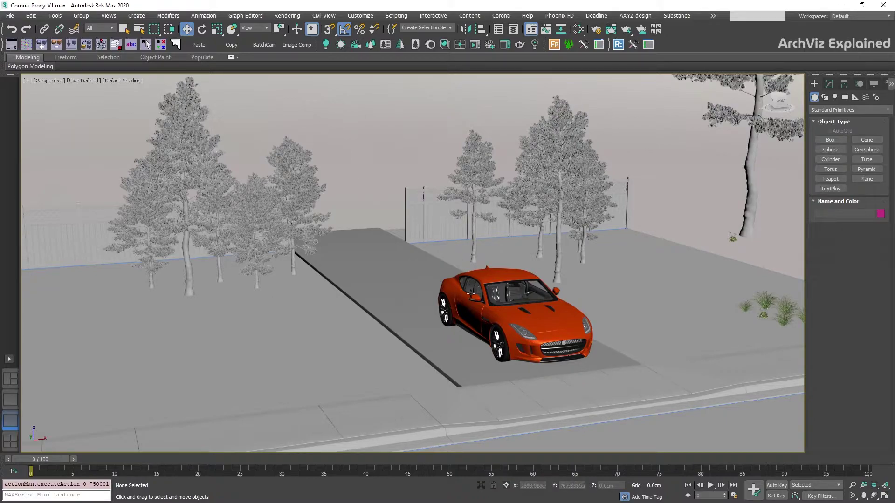
pyautogui.click(513, 312)
pyautogui.click(81, 16)
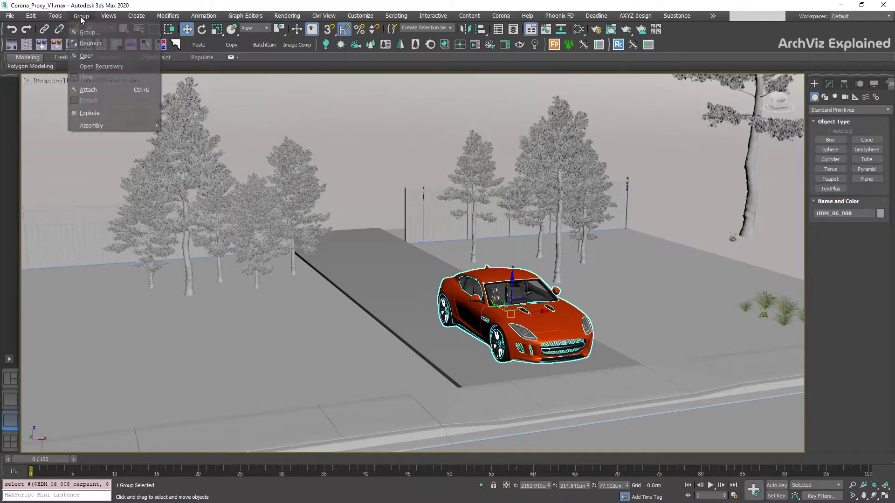
pyautogui.click(96, 57)
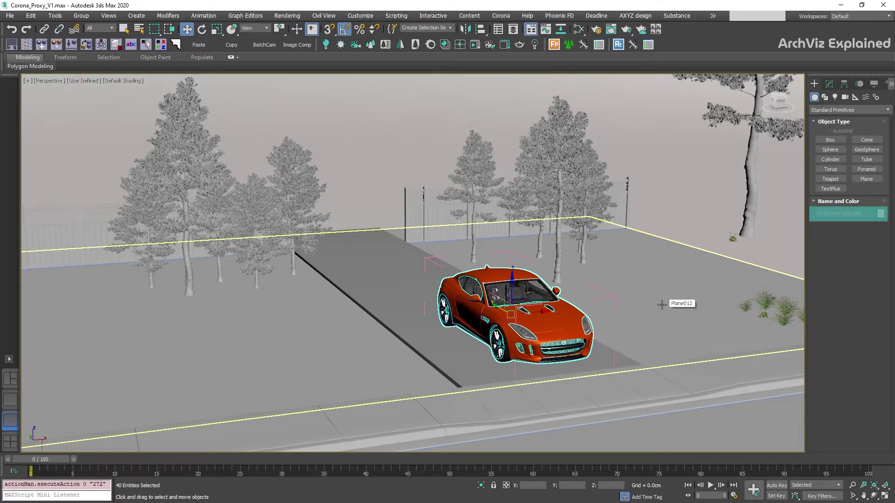
pyautogui.click(81, 15)
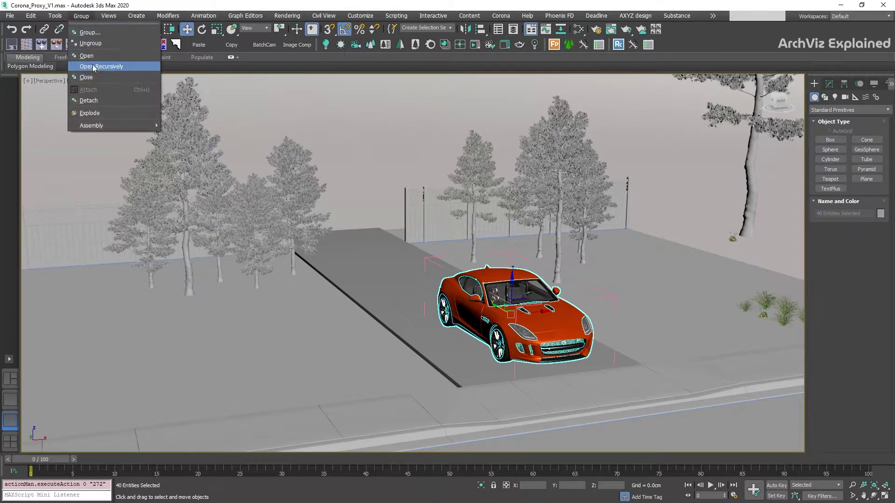
pyautogui.click(95, 78)
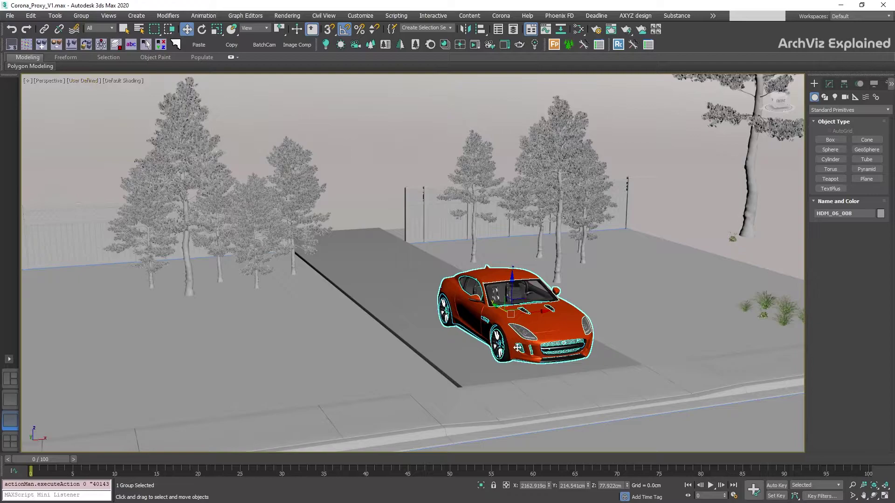
# Open the Corona Proxy Exporter for the selected car and set its output folder to 02 Maps.
pyautogui.click(415, 45)
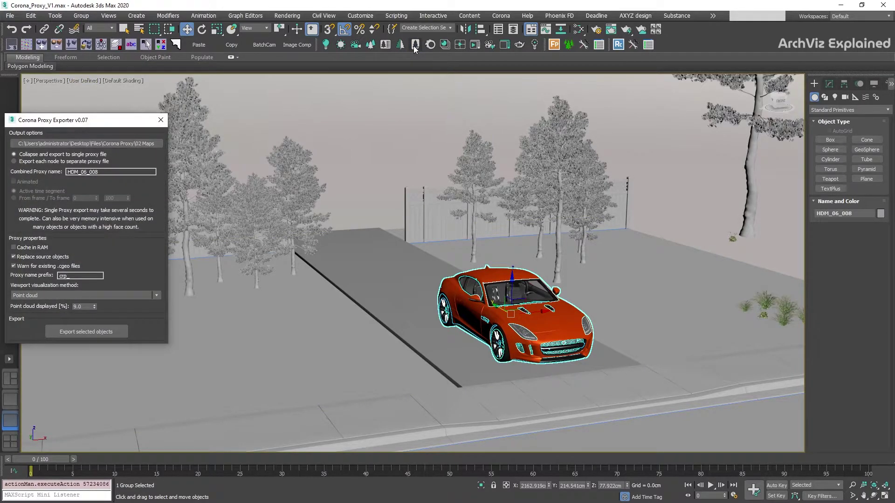
pyautogui.rightClick(391, 240)
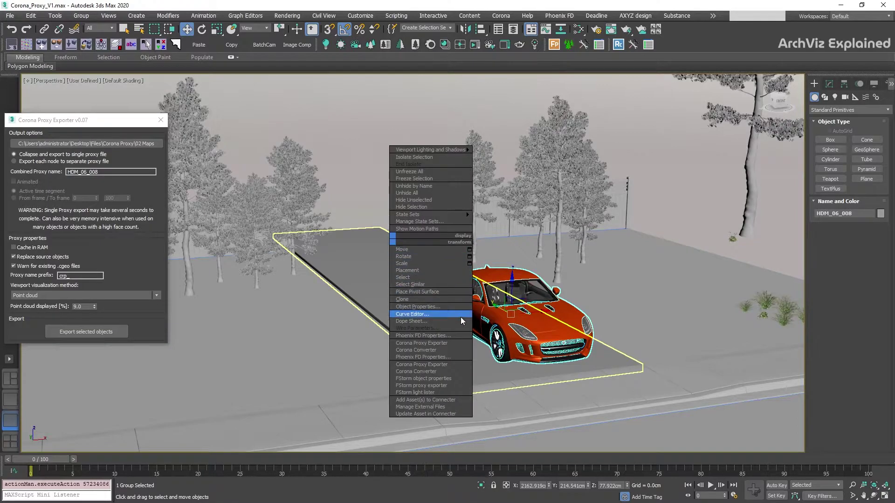
pyautogui.click(451, 367)
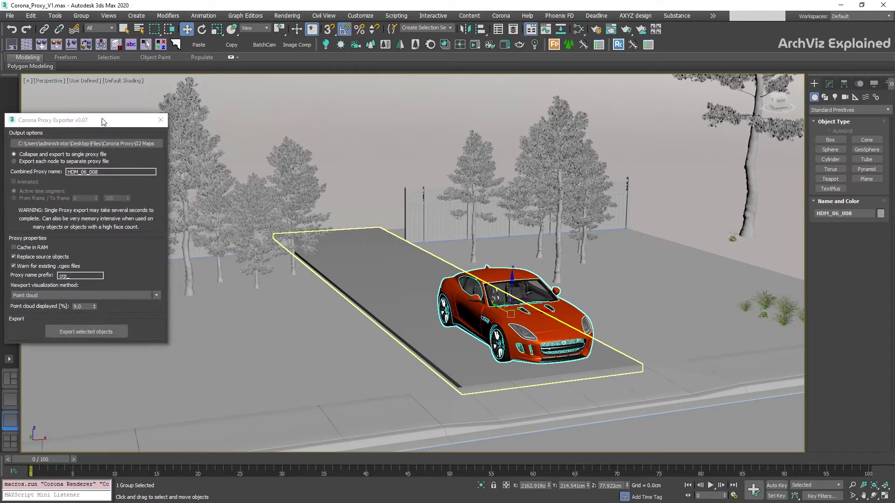
pyautogui.moveTo(73, 123); pyautogui.dragTo(158, 131)
pyautogui.click(246, 130)
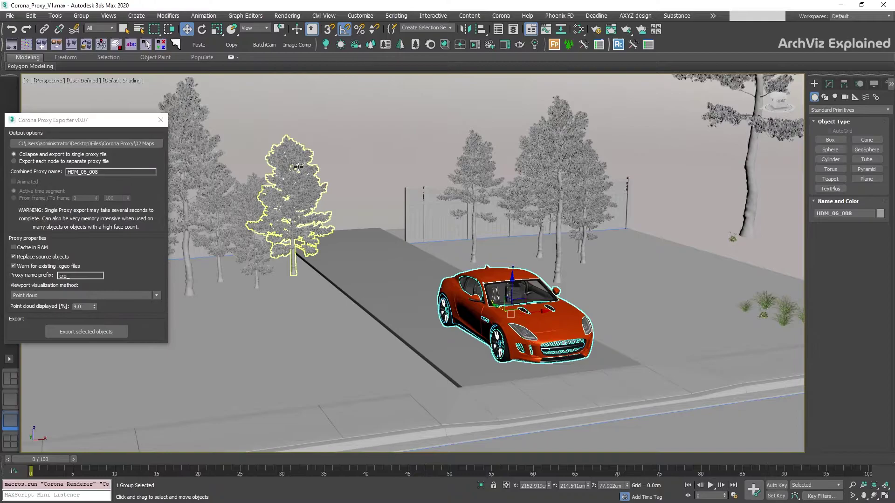
pyautogui.click(127, 144)
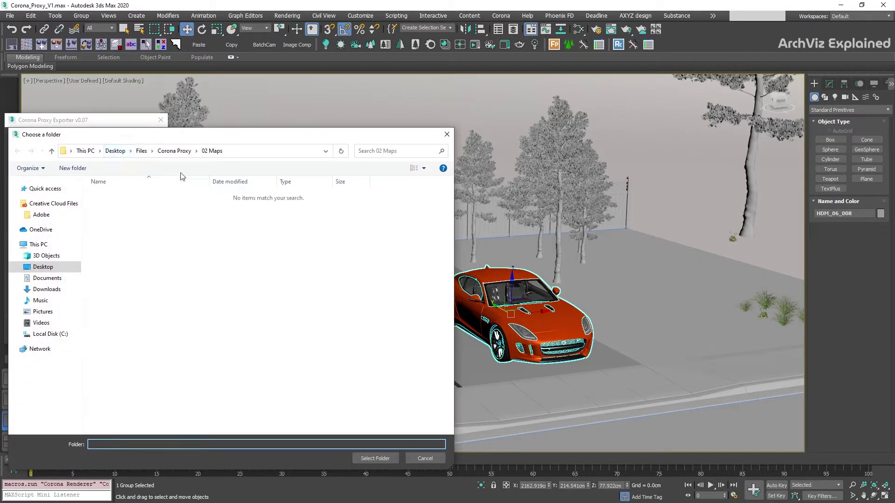
pyautogui.click(375, 458)
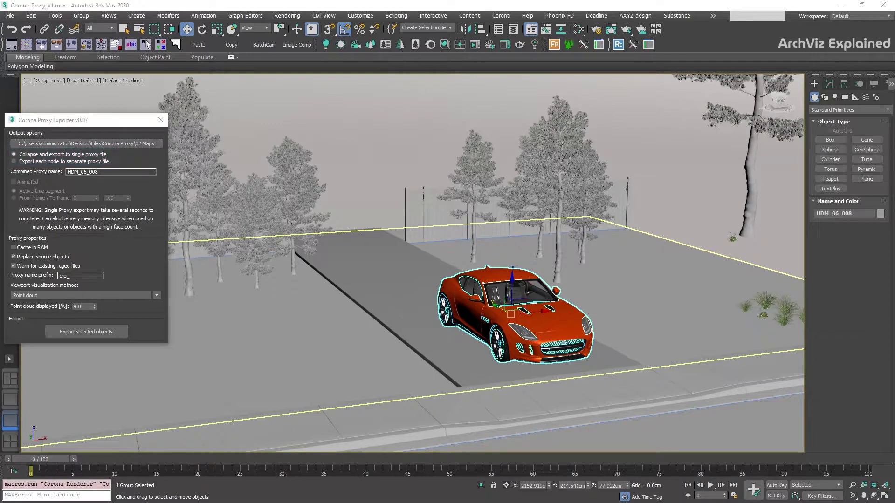
pyautogui.click(36, 162)
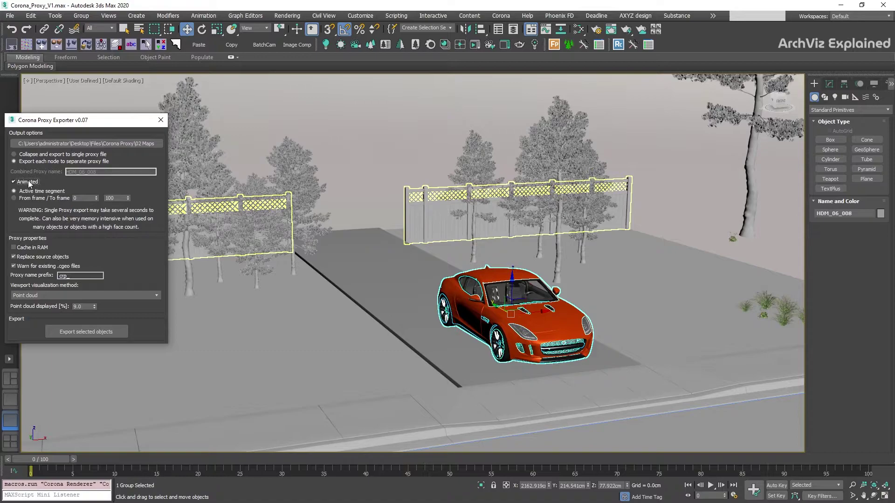
pyautogui.click(30, 183)
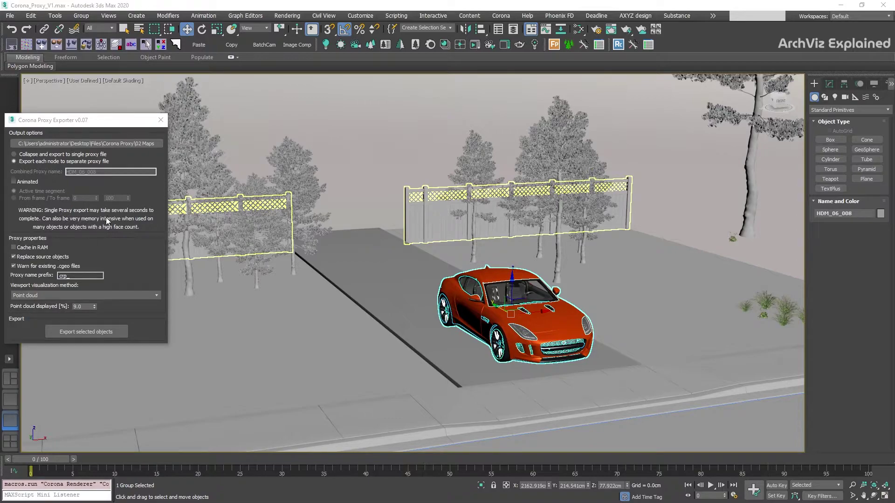
pyautogui.click(44, 158)
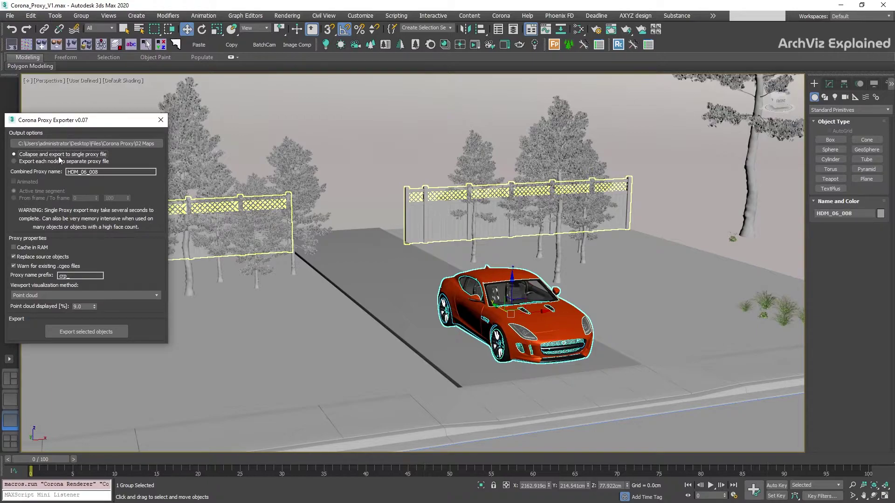
# Set the combined proxy name to HDM_06_008_Car, keeping Replace source objects enabled and the crp_ name prefix.
pyautogui.click(102, 173)
pyautogui.write('_Car')
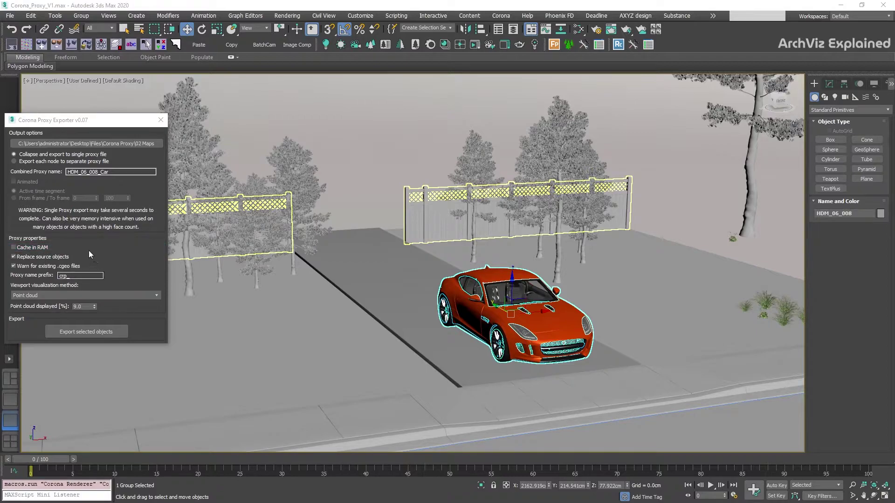
pyautogui.click(45, 249)
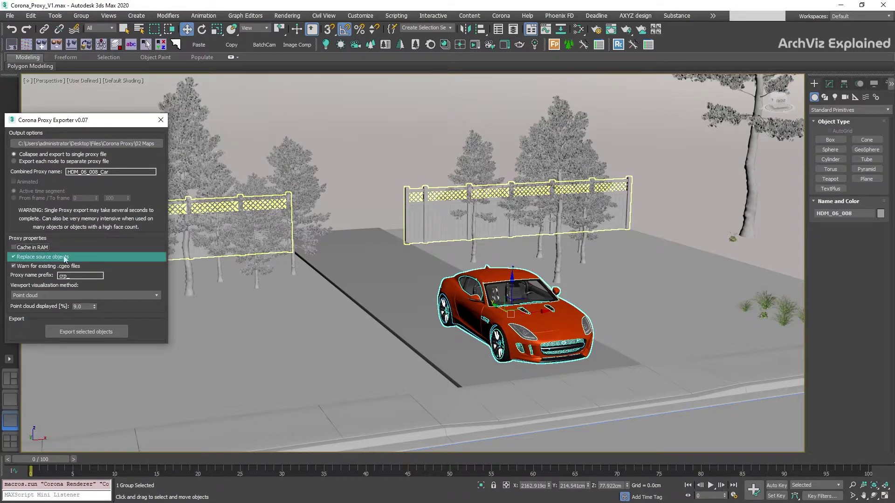
pyautogui.click(63, 257)
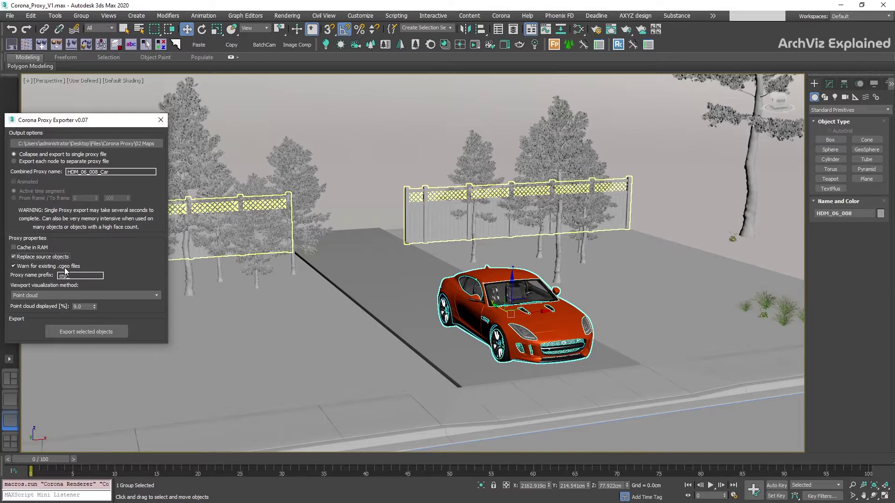
pyautogui.moveTo(77, 275); pyautogui.dragTo(46, 282)
# Export the selected car as a proxy with Point cloud viewport visualization at 10%.
pyautogui.click(55, 294)
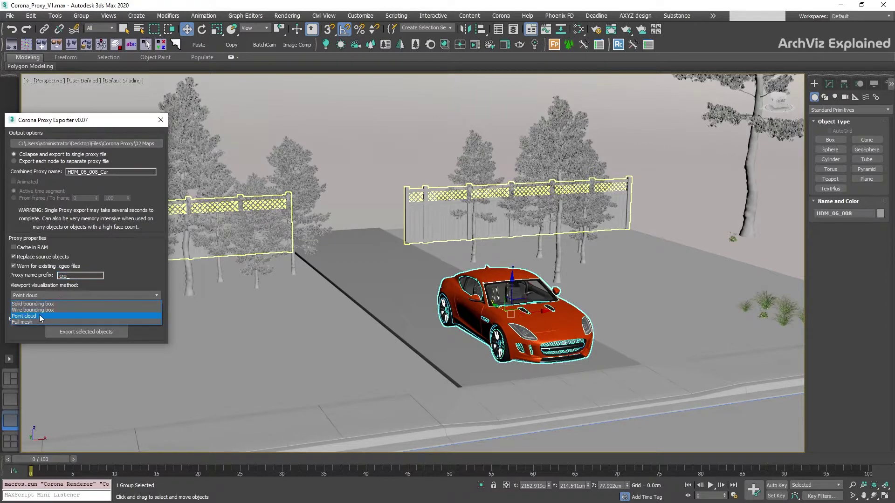
pyautogui.click(41, 316)
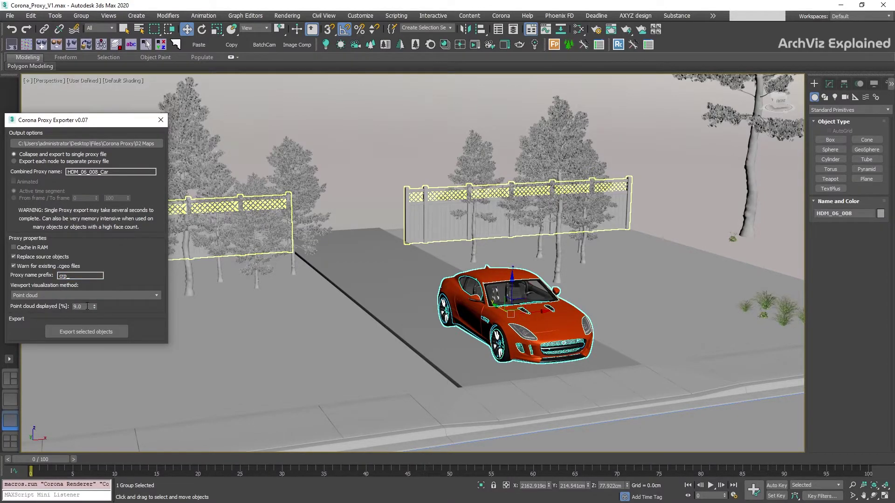
pyautogui.write('10')
pyautogui.click(78, 332)
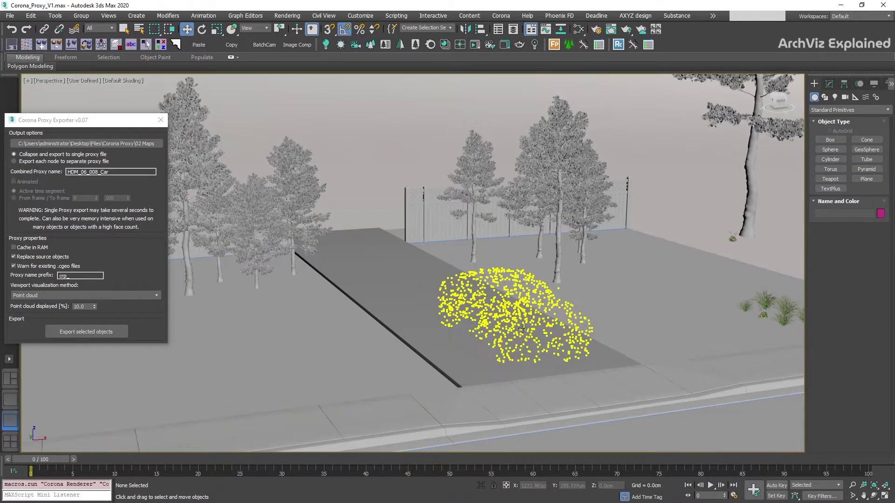
# Open the exported car's group, select the proxy inside it, and display its name and Corona Proxy parameters.
pyautogui.click(523, 320)
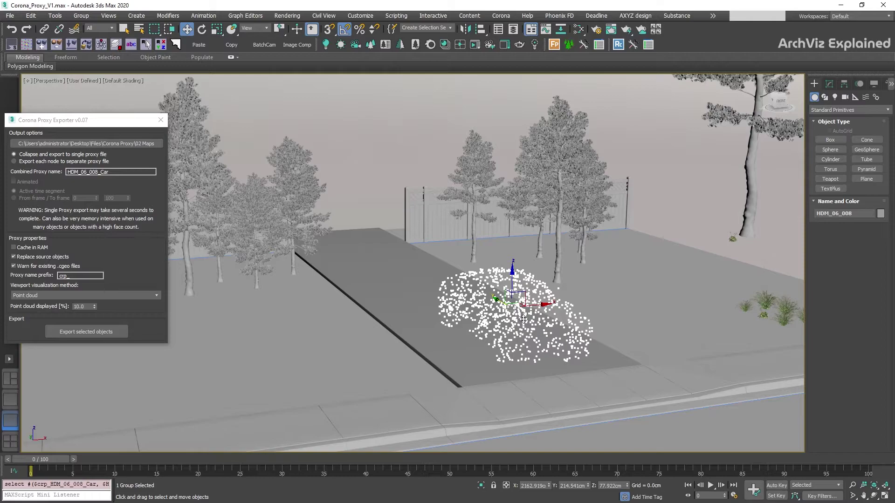
pyautogui.click(81, 15)
pyautogui.click(92, 56)
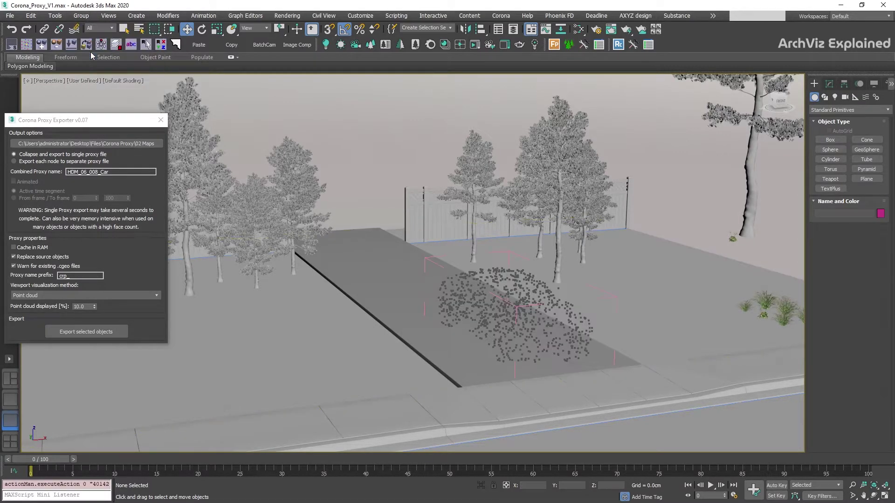
pyautogui.click(497, 316)
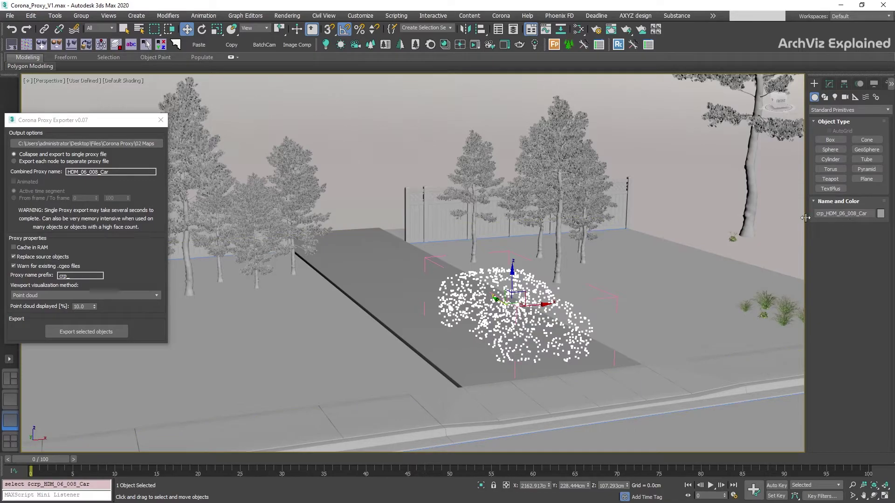
pyautogui.moveTo(816, 214); pyautogui.dragTo(826, 215)
pyautogui.hotkey('ctrl', 'a')
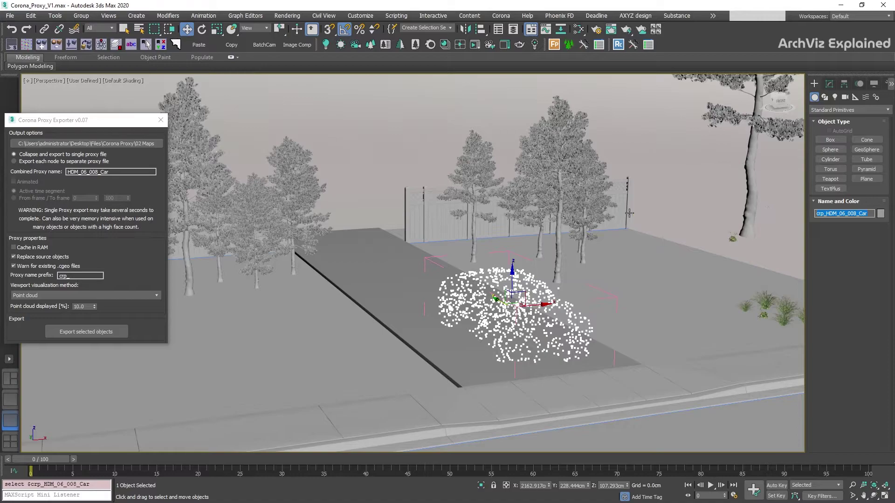
pyautogui.click(830, 85)
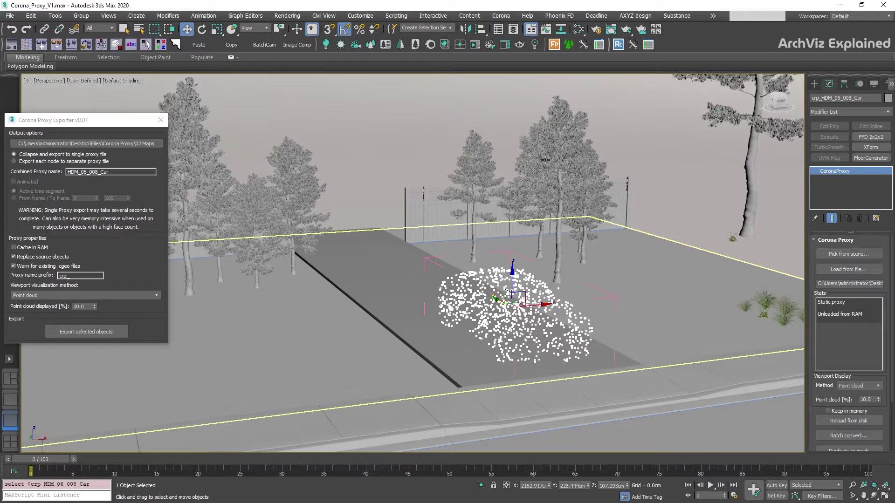
# Create a Corona Proxy beside the driveway and convert the tree at the driveway's far end into it, saving the current frame as Tree.cgeo.
pyautogui.click(403, 50)
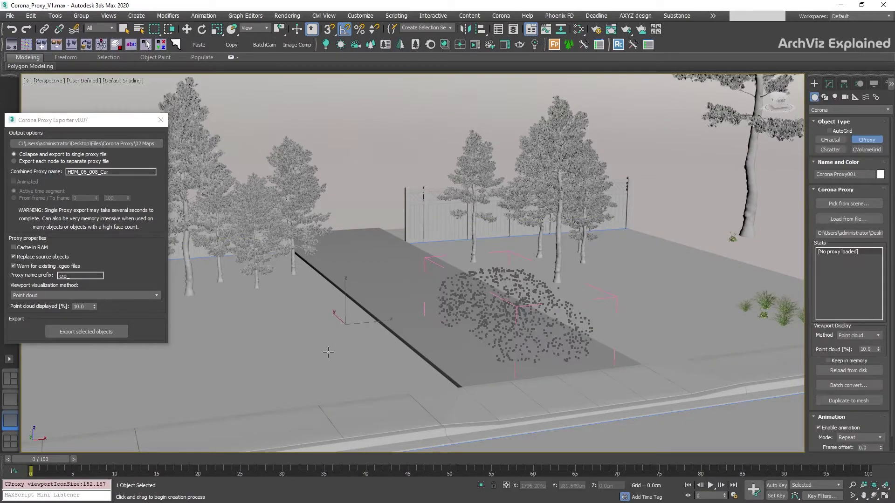
pyautogui.click(348, 322)
pyautogui.click(829, 83)
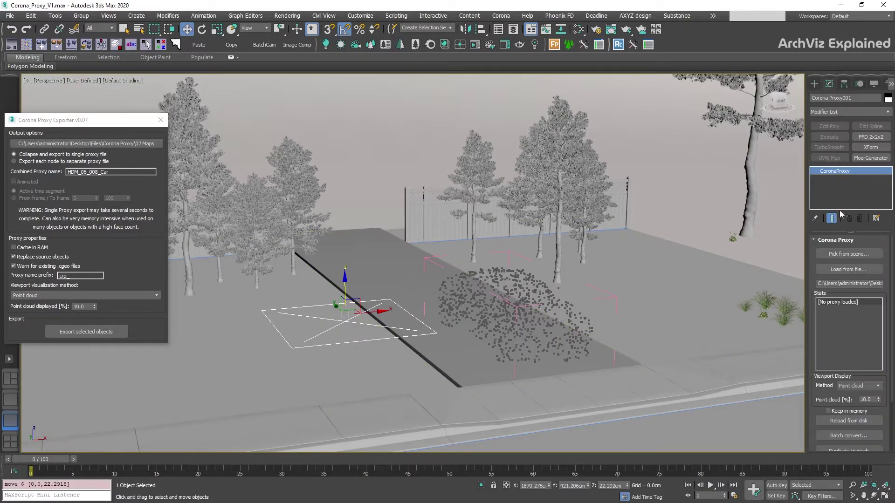
pyautogui.click(837, 260)
pyautogui.click(316, 186)
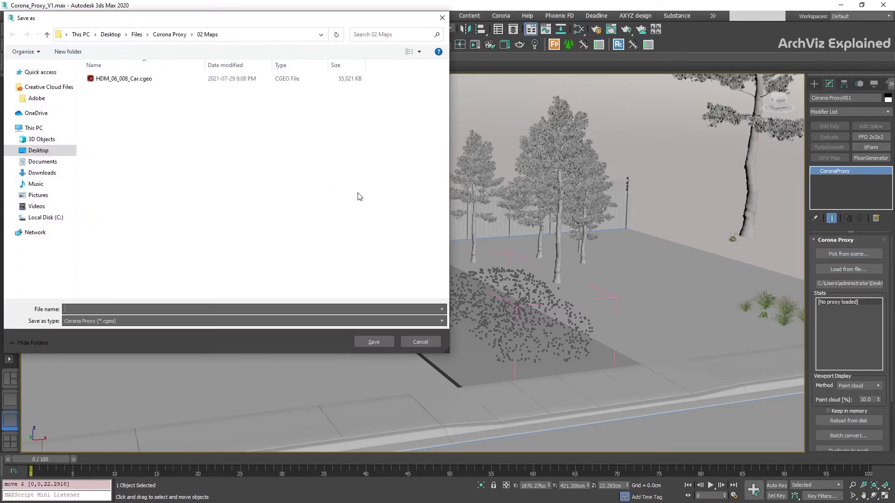
pyautogui.click(374, 342)
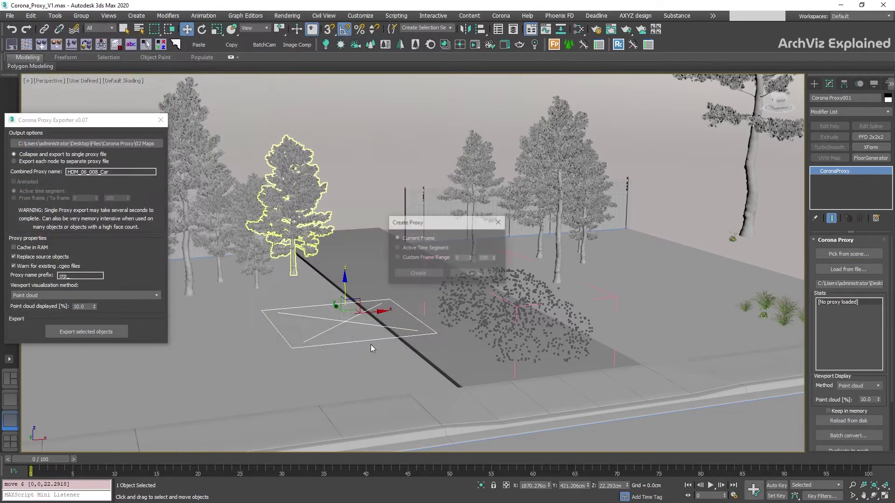
pyautogui.click(419, 274)
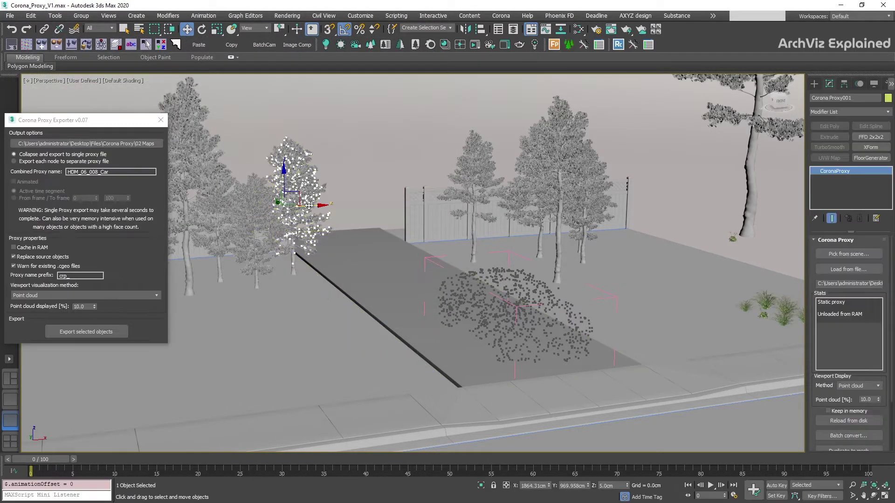
# Select the car proxy and browse the proxy files in the 02 Maps folder, including Tree.cgeo, without loading one.
pyautogui.click(552, 324)
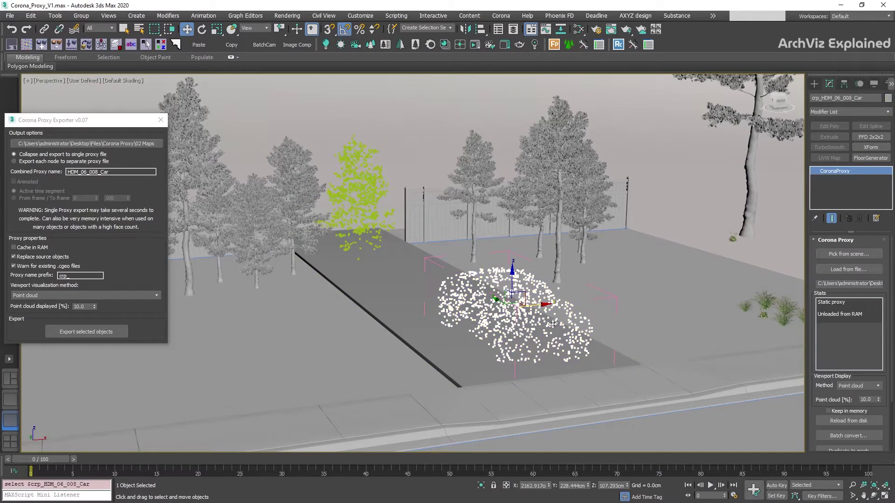
pyautogui.click(858, 270)
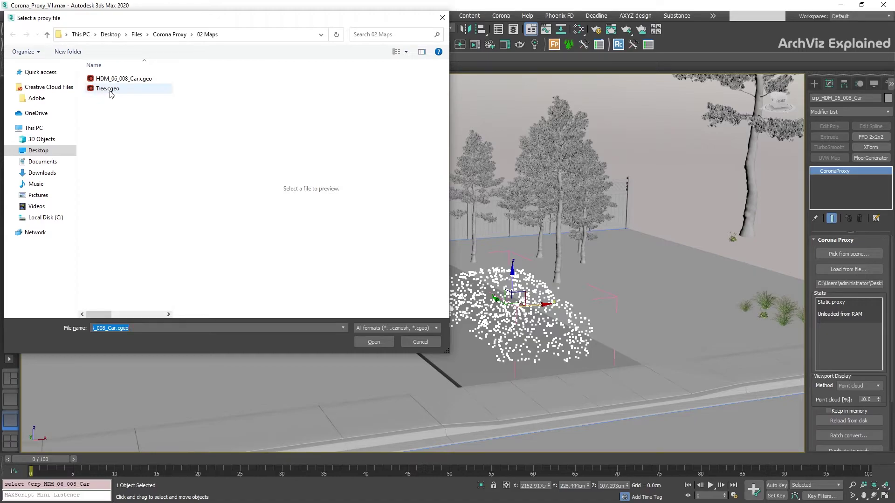
pyautogui.click(109, 90)
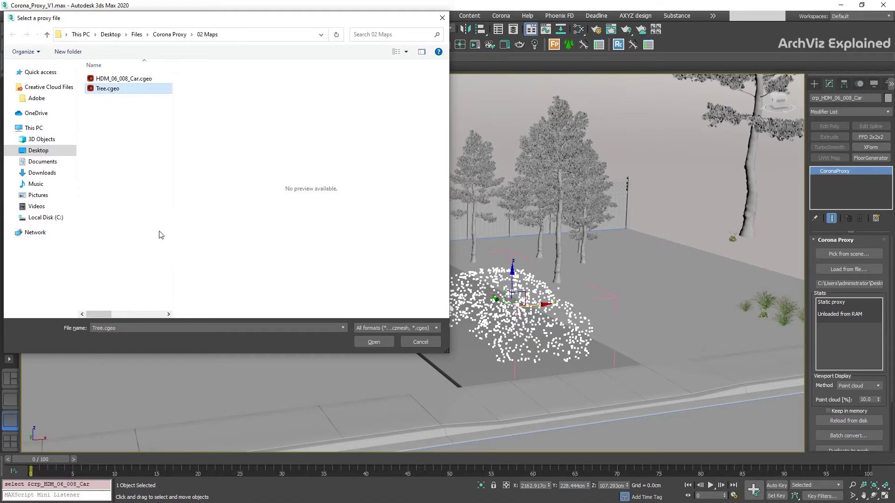
pyautogui.click(420, 342)
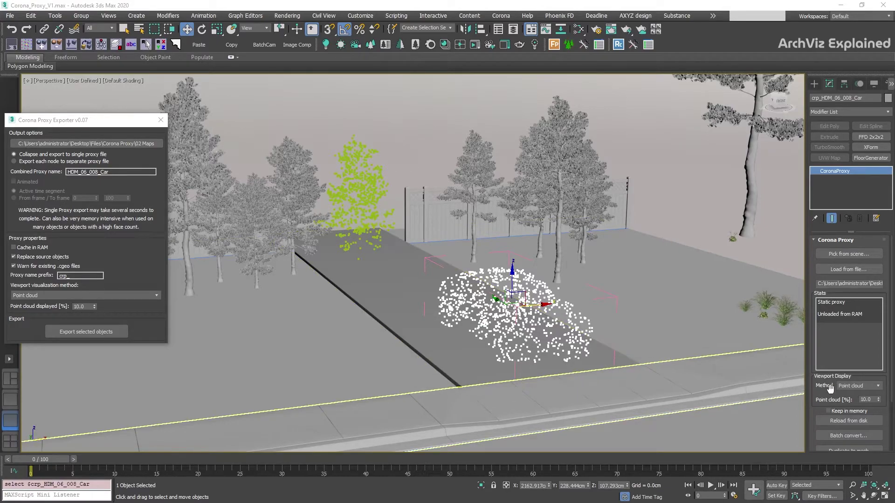
# Preview the car proxy's viewport display as Solid bounding box, Wire bounding box and Full mesh, and return it to Point cloud.
pyautogui.scroll(-3, 830, 387)
pyautogui.click(861, 338)
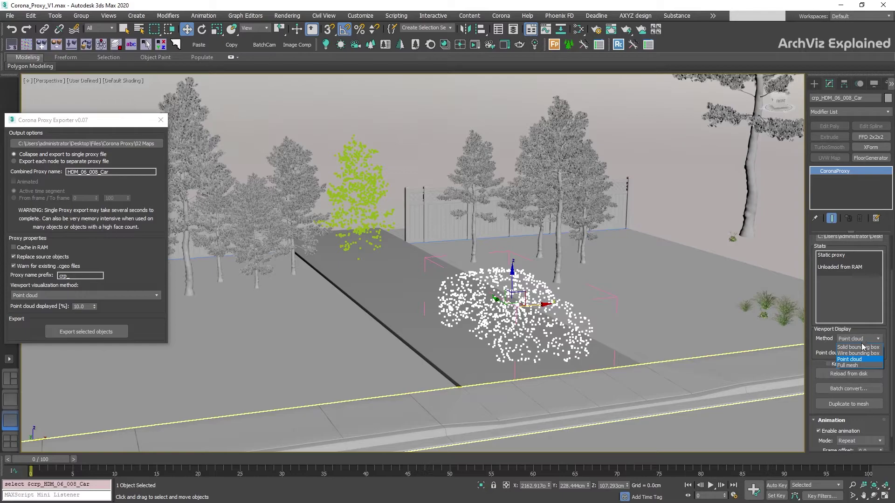
pyautogui.click(861, 349)
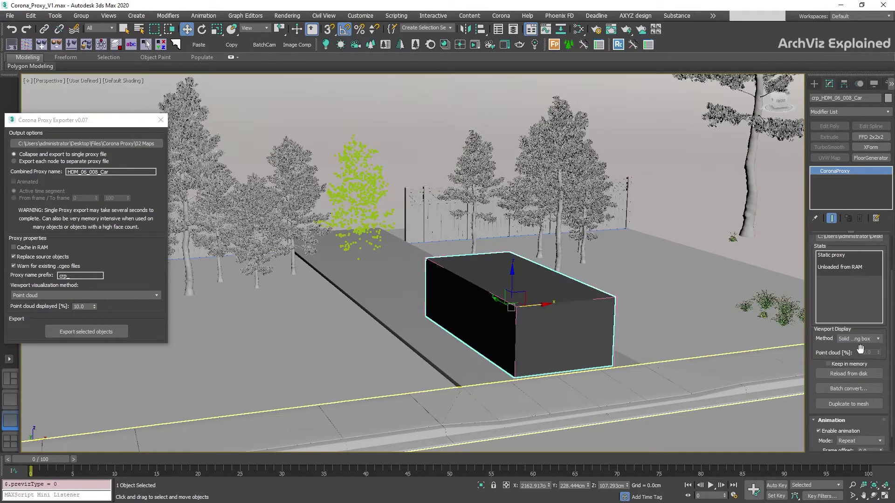
pyautogui.click(862, 340)
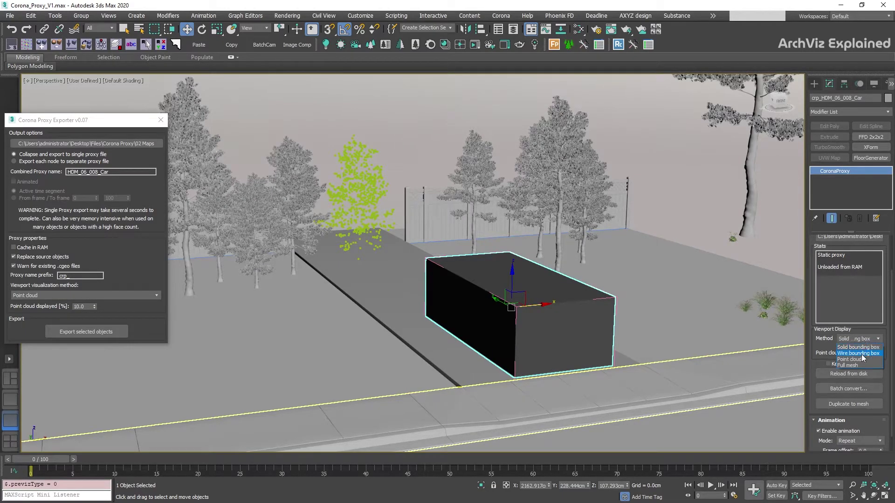
pyautogui.click(860, 354)
pyautogui.click(862, 340)
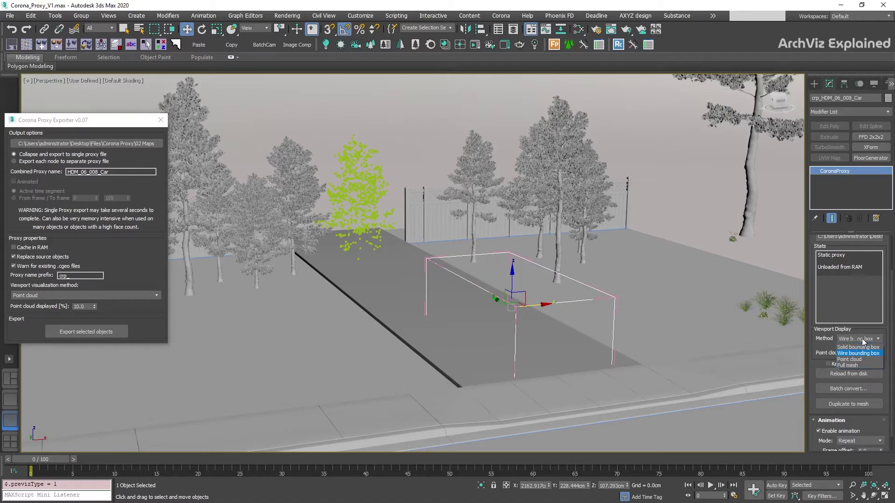
pyautogui.click(859, 365)
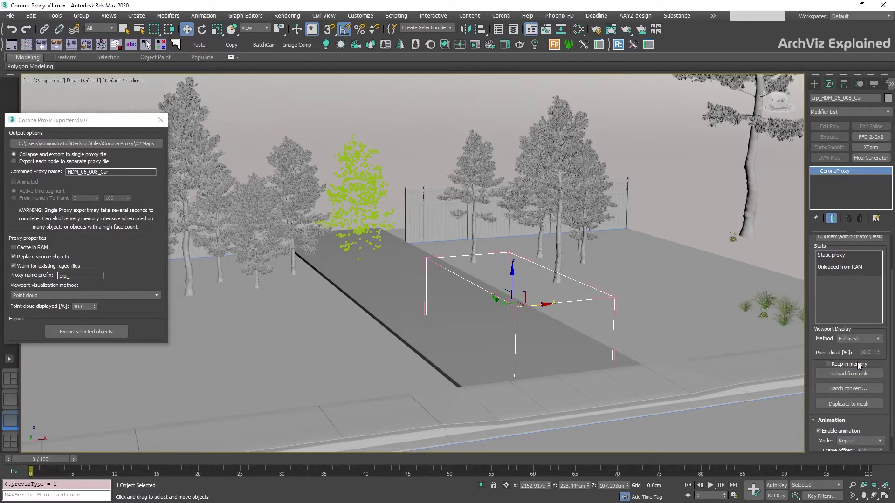
pyautogui.click(858, 339)
pyautogui.click(856, 360)
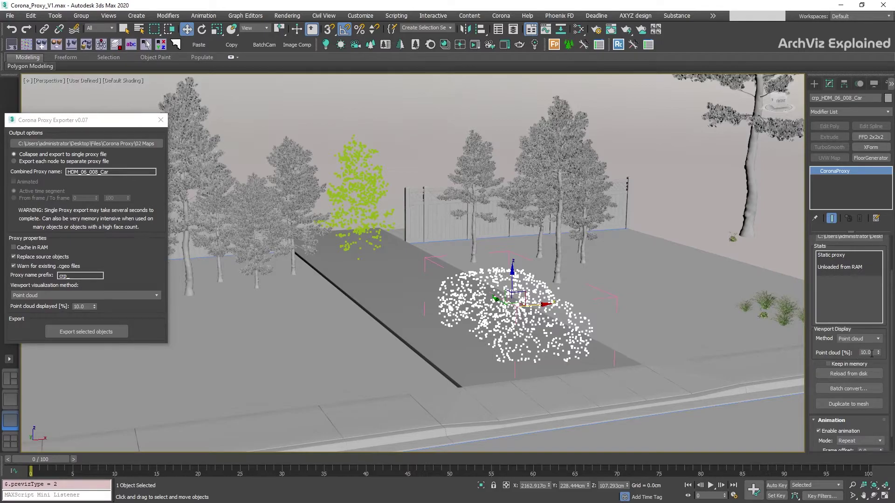
# Try point cloud densities of 0% and 100% on the car proxy, and set the density back to 10%.
pyautogui.doubleClick(873, 352)
pyautogui.write('0')
pyautogui.press('Return')
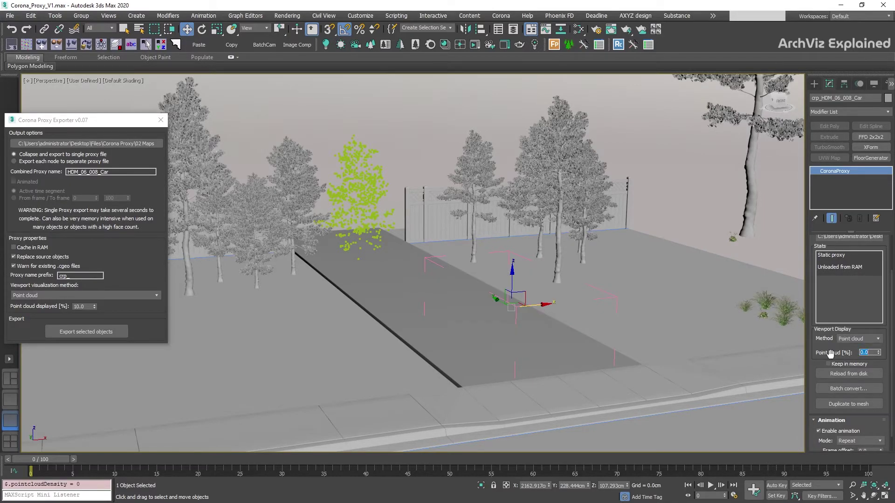
pyautogui.write('100')
pyautogui.press('Return')
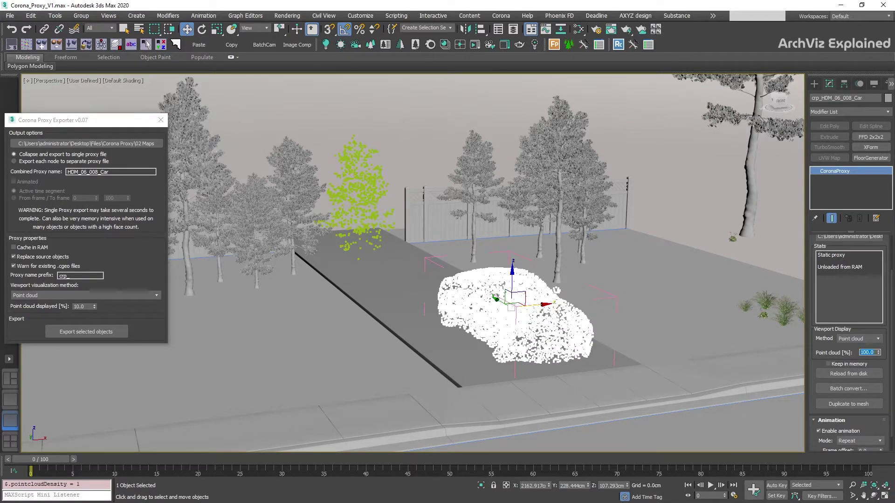
pyautogui.write('10')
pyautogui.press('Return')
# Toggle Keep in memory on and off for the car proxy, and reload the proxy from disk.
pyautogui.scroll(-1, 829, 294)
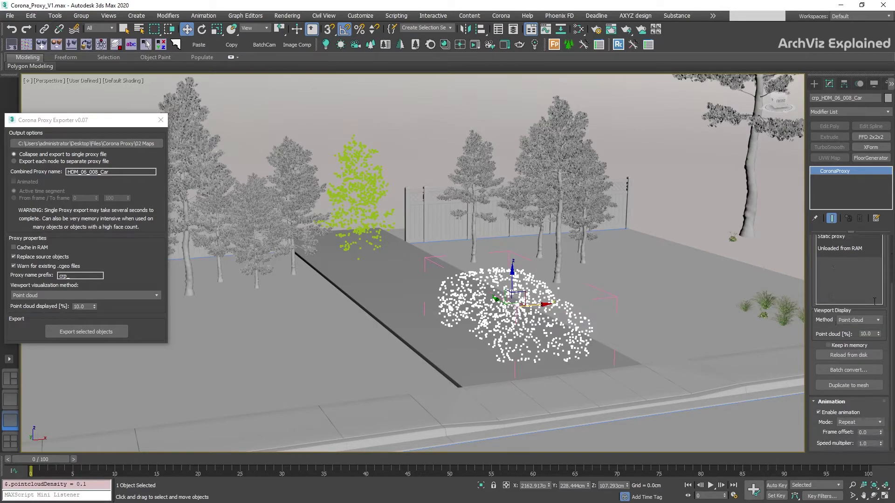
pyautogui.click(865, 346)
pyautogui.click(866, 345)
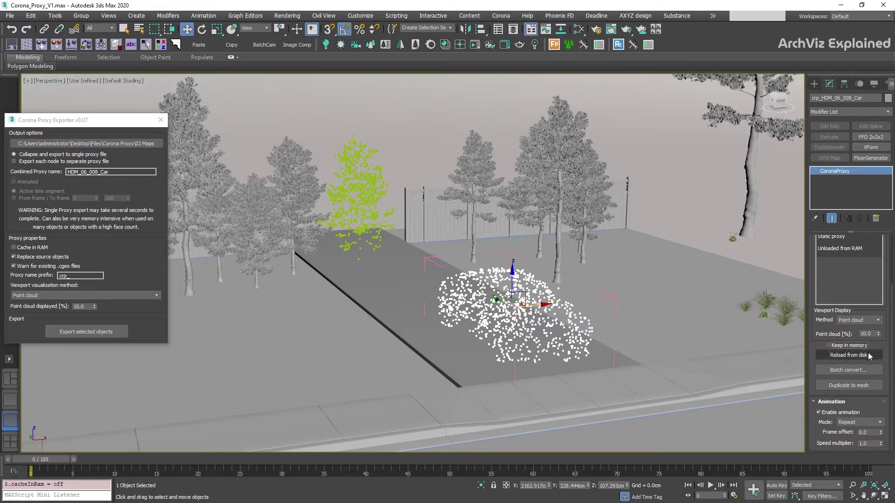
pyautogui.click(863, 356)
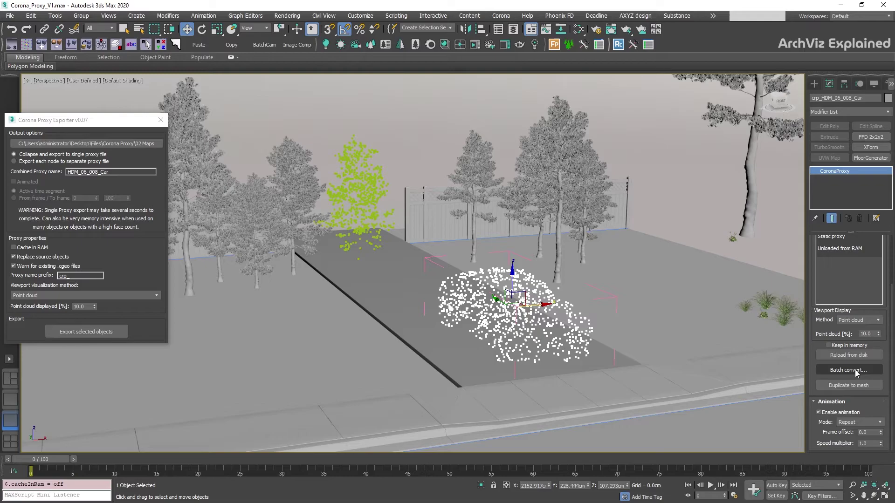
# Run a batch conversion of the proxies using 02 Maps as the root directory, and dismiss the result message.
pyautogui.click(855, 372)
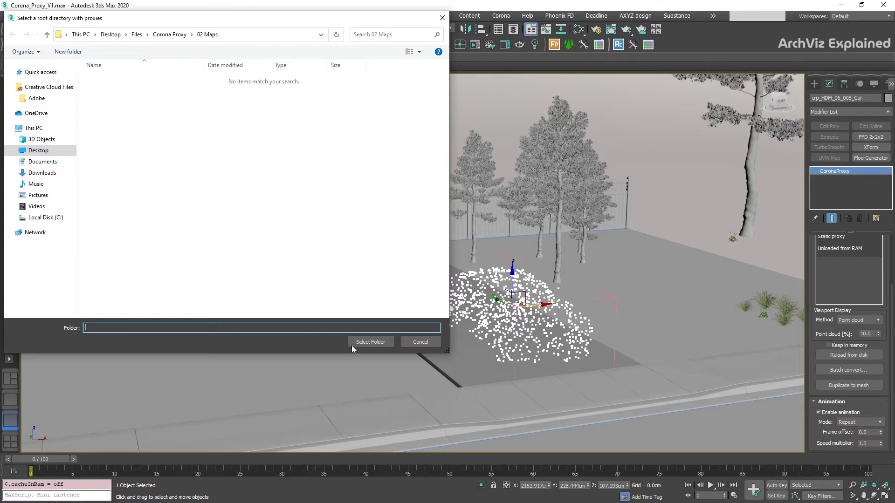
pyautogui.click(366, 345)
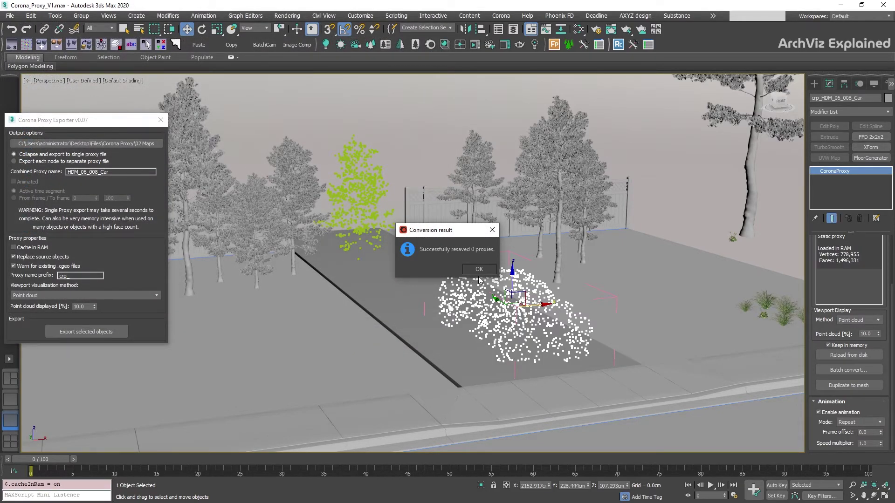
pyautogui.click(479, 270)
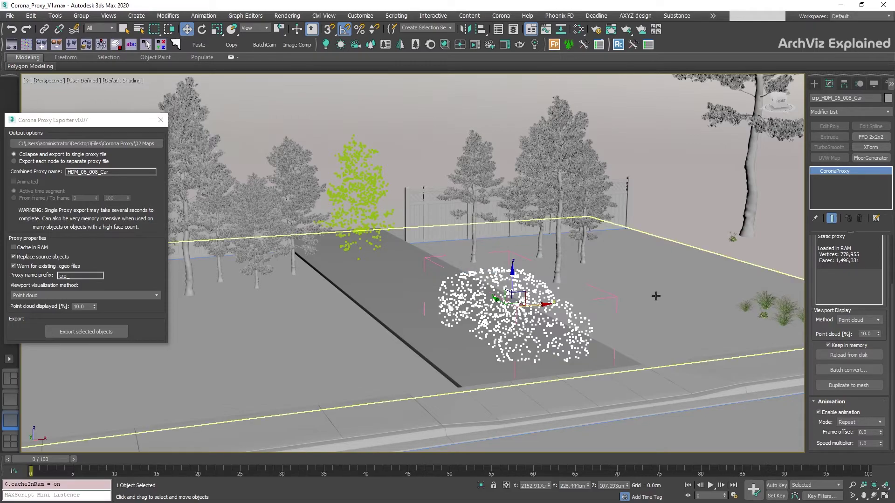
# Duplicate the car proxy to a mesh and move the mesh copy along X onto the ground beside the driveway.
pyautogui.click(836, 388)
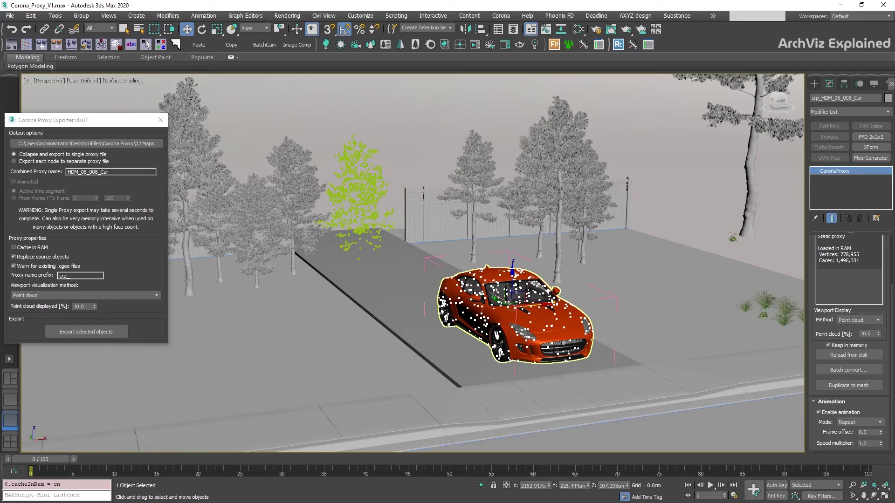
pyautogui.click(558, 343)
pyautogui.moveTo(537, 308); pyautogui.dragTo(652, 301)
# Select the car proxy, display it as Full mesh, view its Convert to Editable Mesh option without applying it, and return to Point cloud.
pyautogui.click(571, 335)
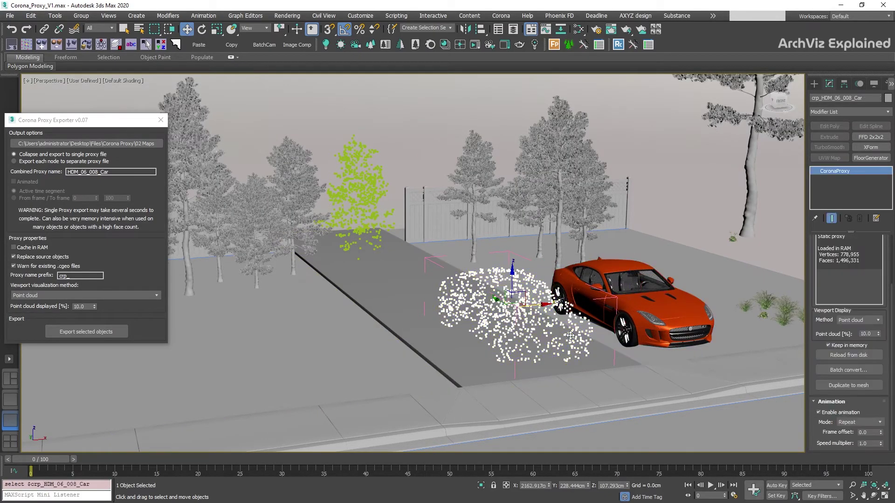
pyautogui.click(859, 320)
pyautogui.click(848, 347)
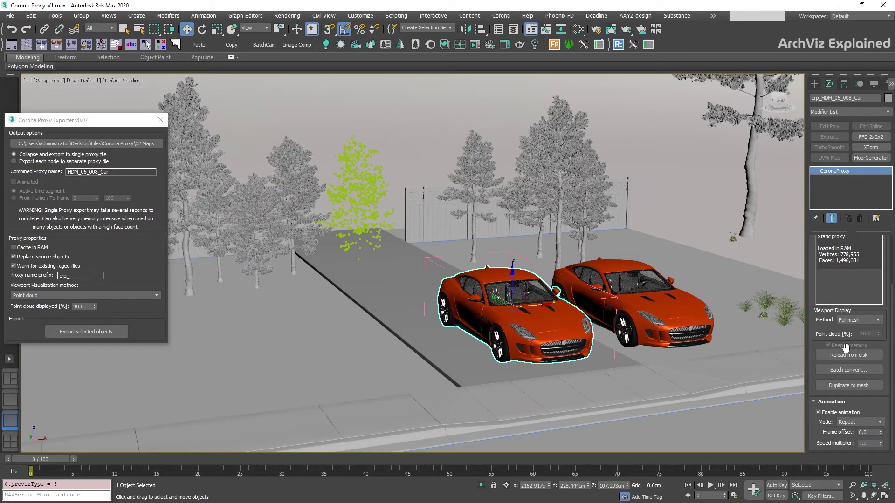
pyautogui.rightClick(536, 320)
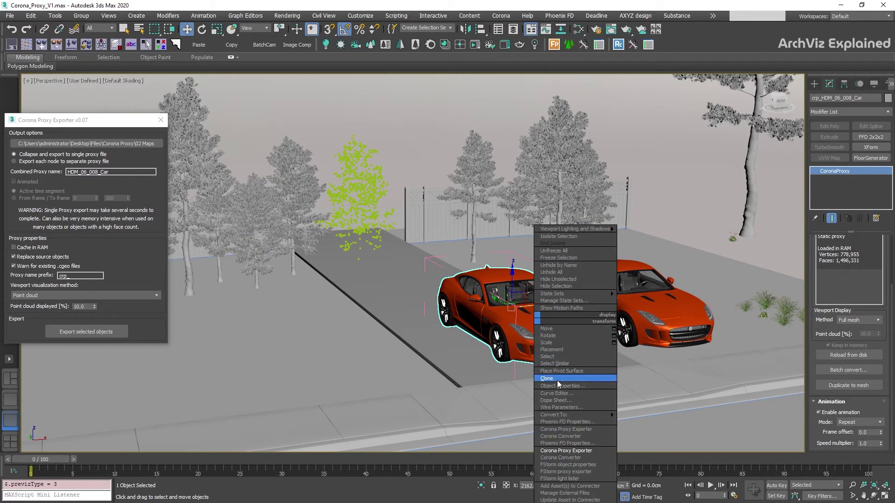
pyautogui.moveTo(565, 415)
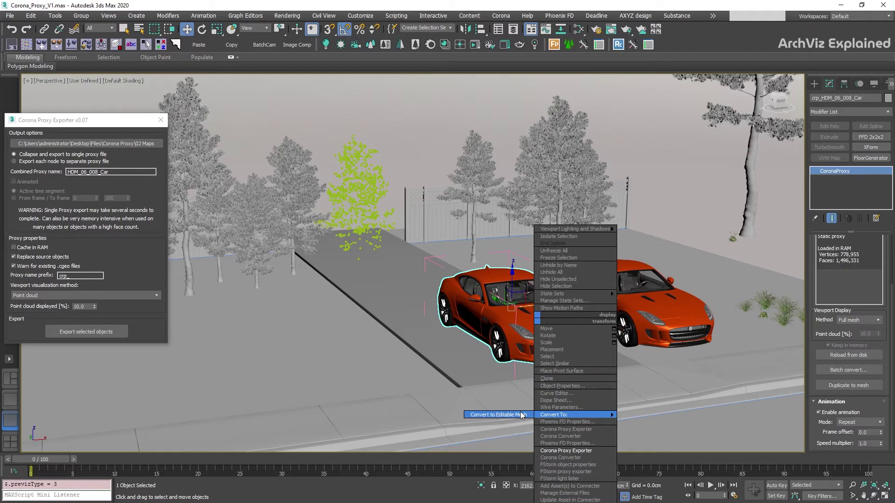
pyautogui.click(859, 319)
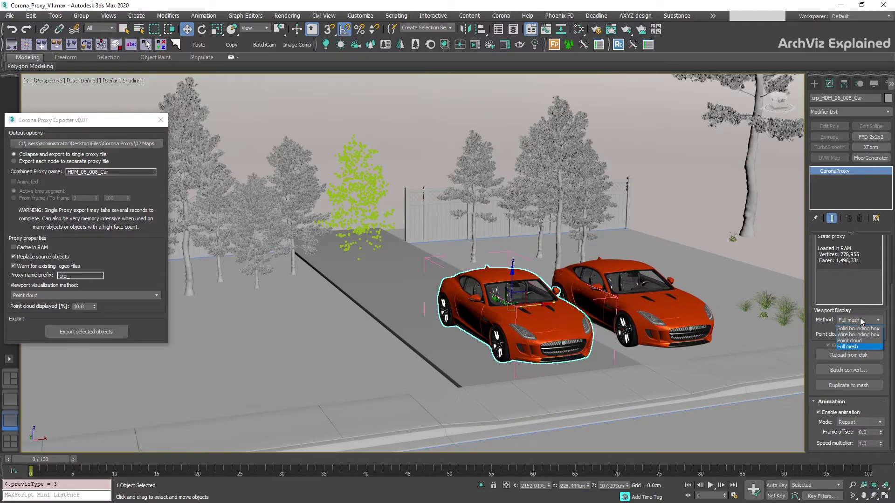
pyautogui.click(848, 341)
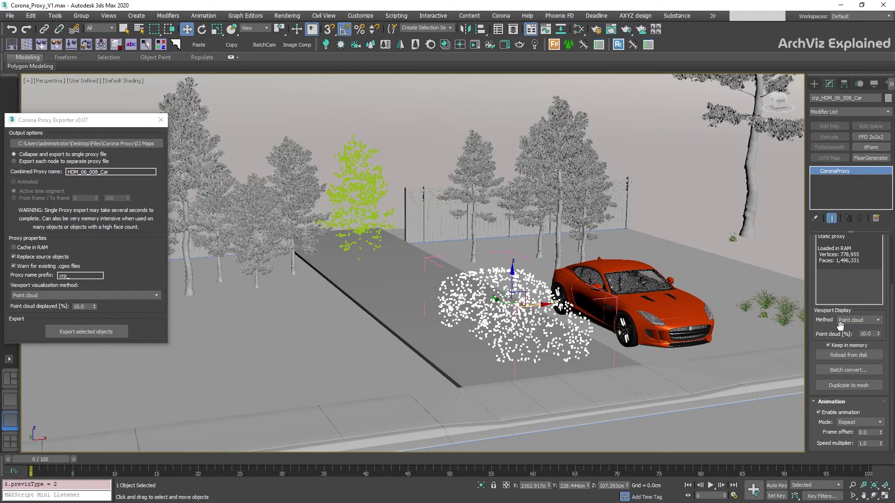